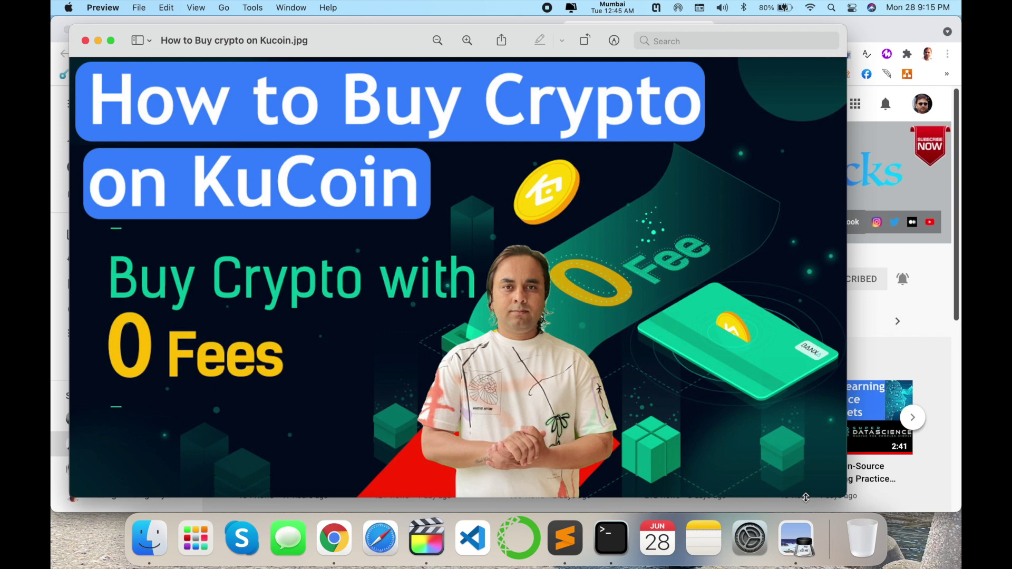
# Step: Search Google for 'kucoin' in a new Chrome tab and open the official kucoin.com site
pyautogui.click(955, 337)
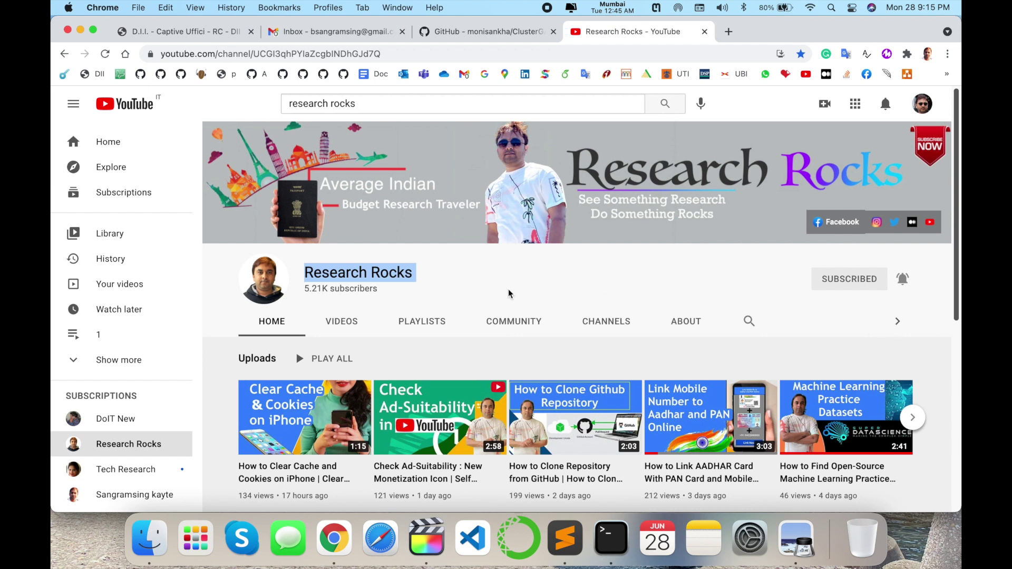
pyautogui.doubleClick(374, 282)
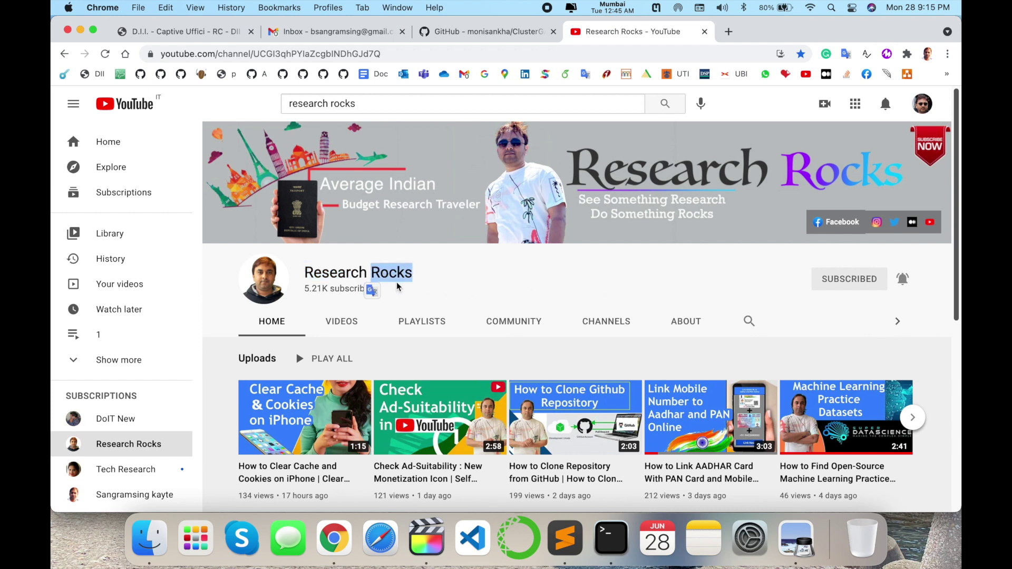
pyautogui.click(728, 32)
pyautogui.click(438, 333)
pyautogui.write('kucoin')
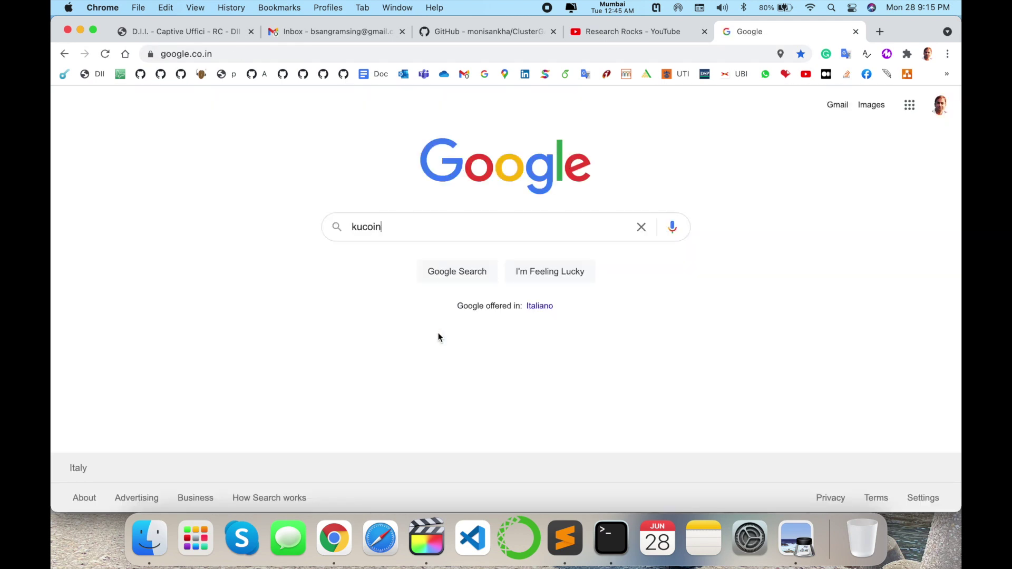
pyautogui.press('Return')
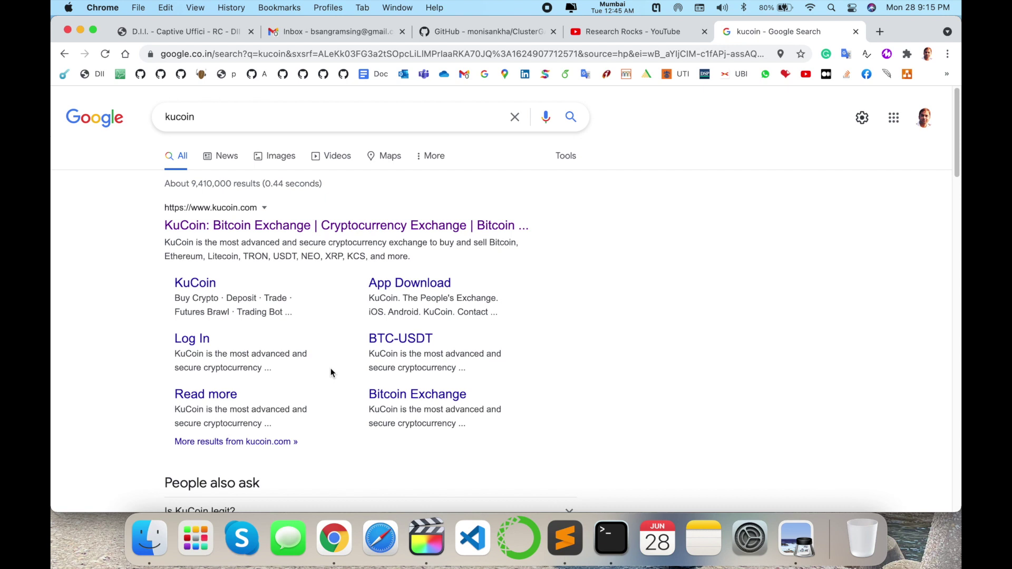
pyautogui.click(363, 223)
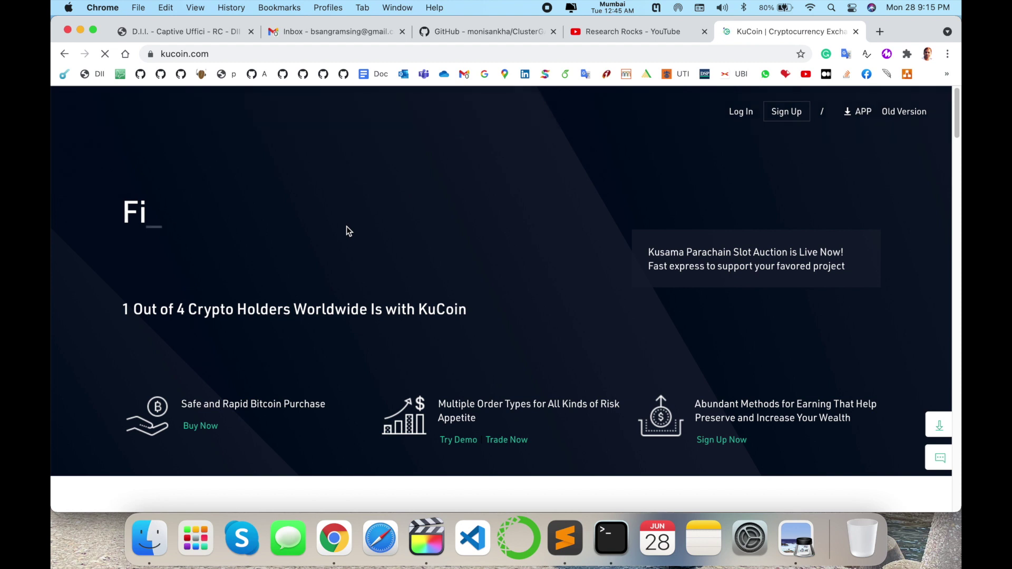
# Step: Browse KuCoin's Language and Currency lists, keeping English and USD selected
pyautogui.click(246, 55)
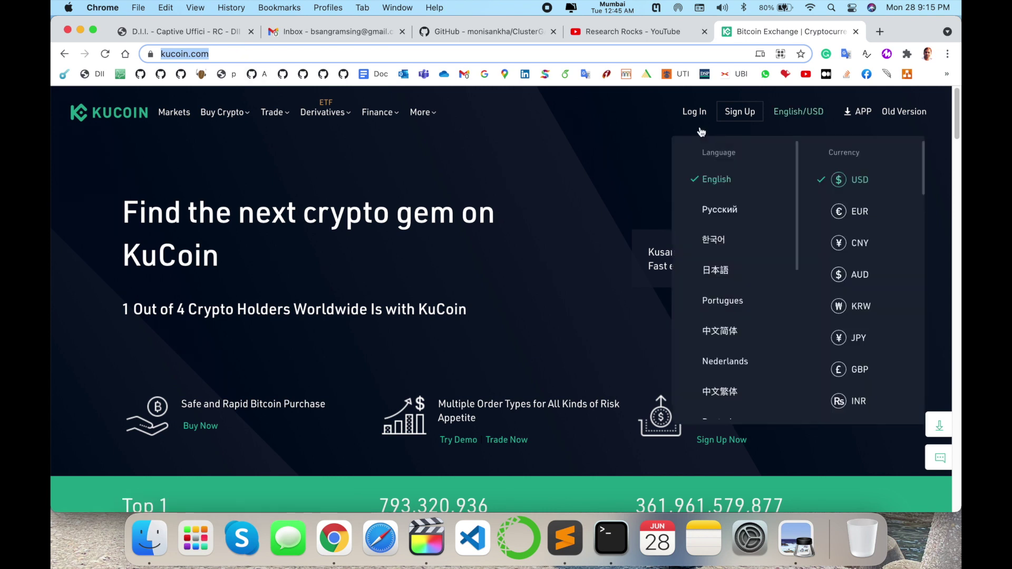
pyautogui.moveTo(789, 115)
pyautogui.scroll(-3, 734, 239)
pyautogui.scroll(-3, 734, 239)
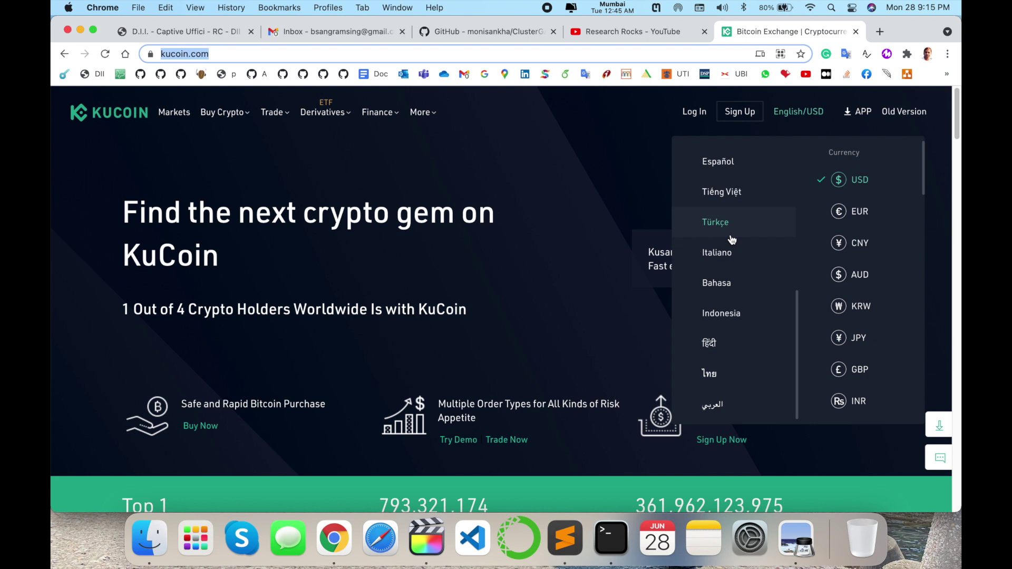
pyautogui.scroll(5, 728, 264)
pyautogui.scroll(-1, 877, 210)
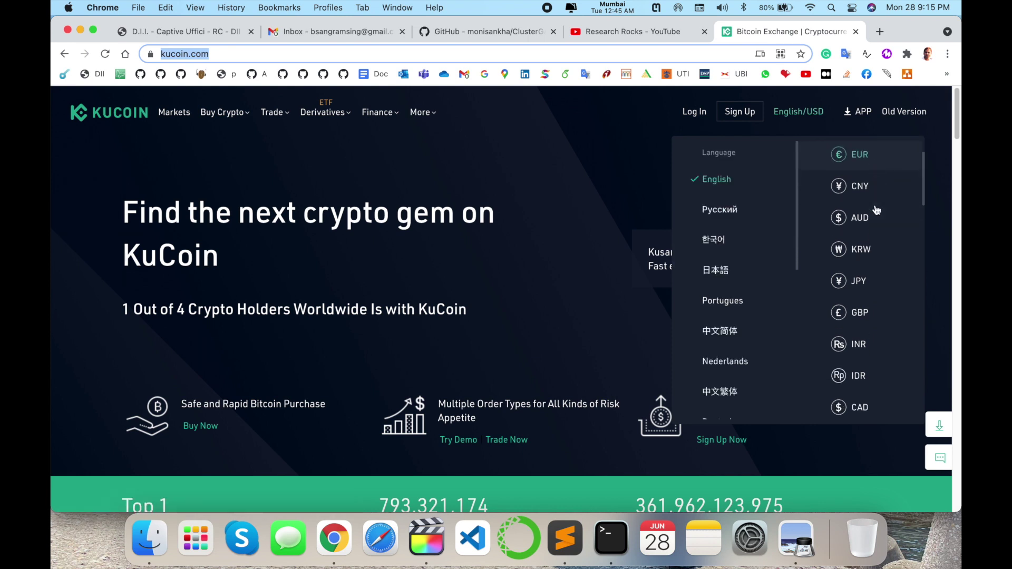
pyautogui.scroll(-10, 871, 339)
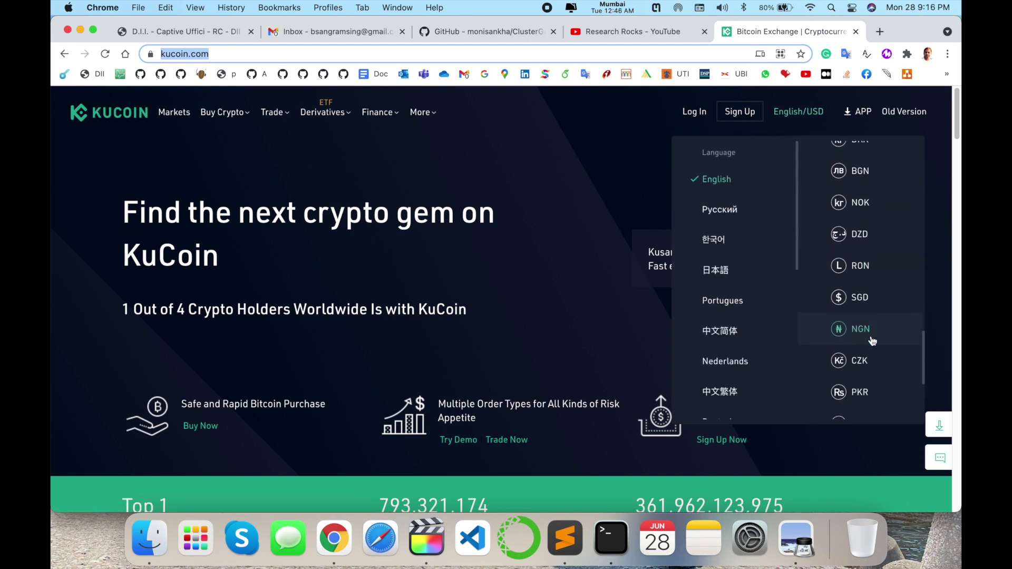
# Step: Start a sign-up with an Indian +91 phone number and request an SMS verification code
pyautogui.click(739, 111)
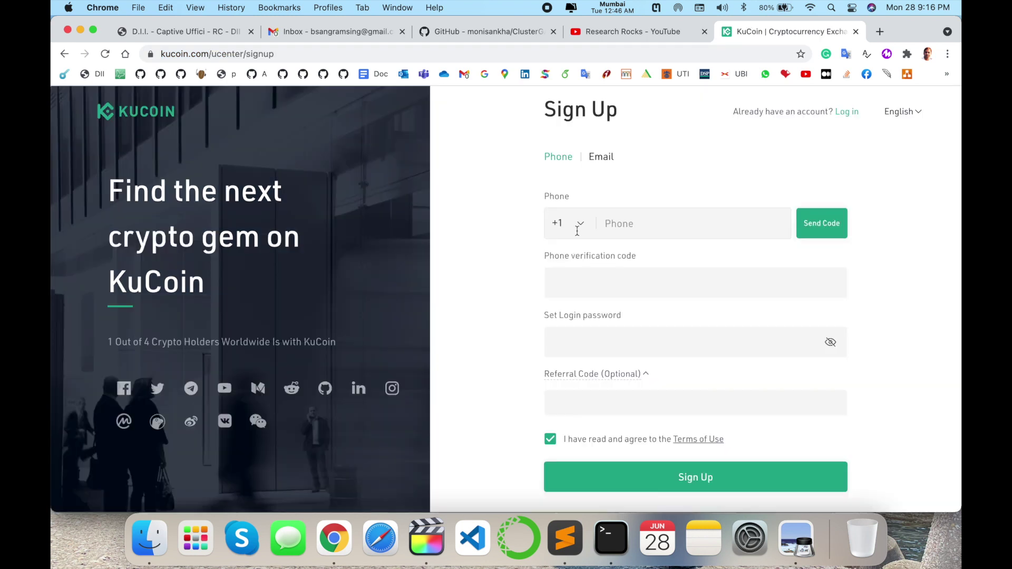
pyautogui.click(577, 228)
pyautogui.click(597, 393)
pyautogui.click(648, 223)
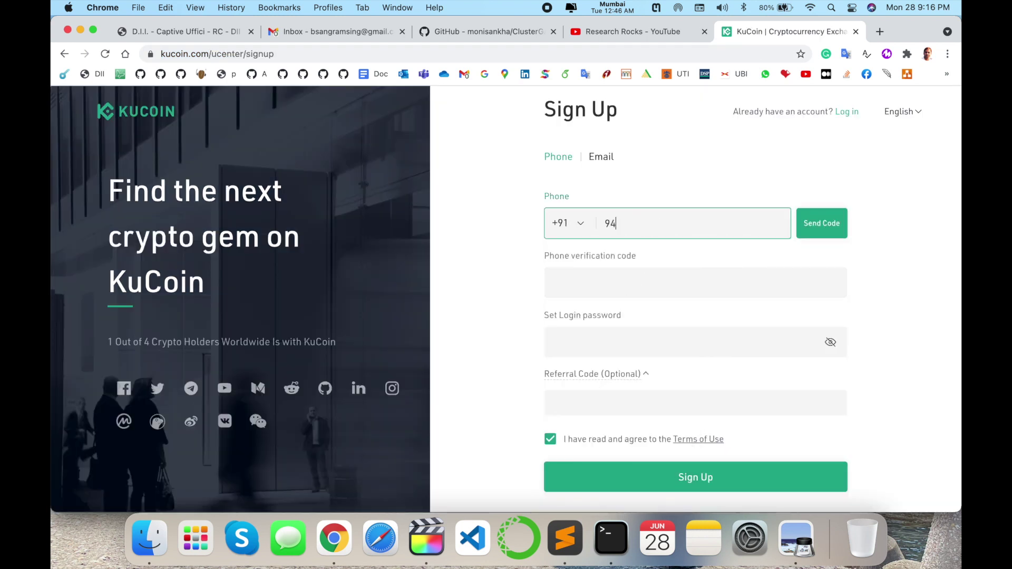
pyautogui.click(824, 224)
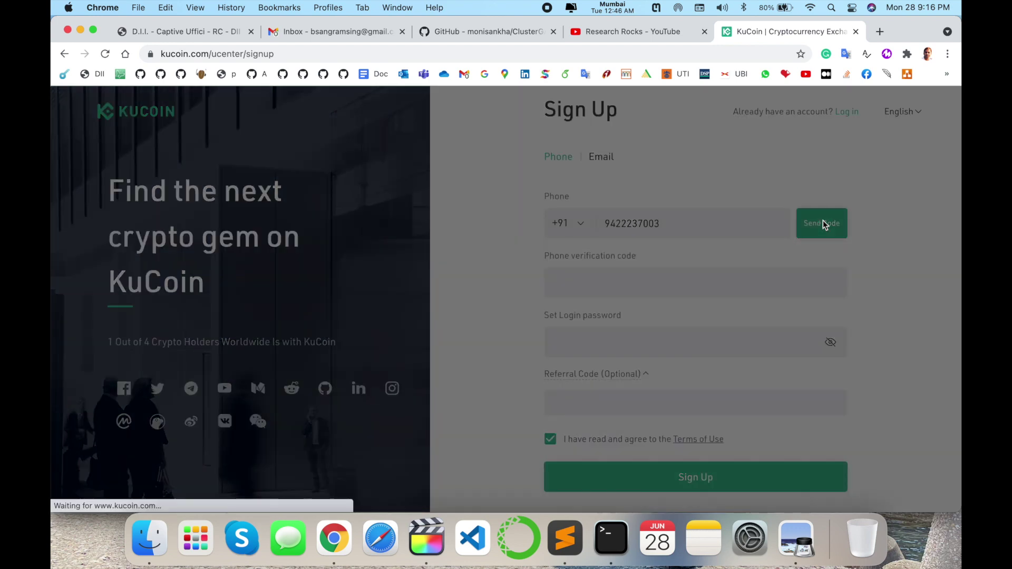
# Step: Pass the captcha, enter the received SMS code and a login password, and submit the registration
pyautogui.click(426, 299)
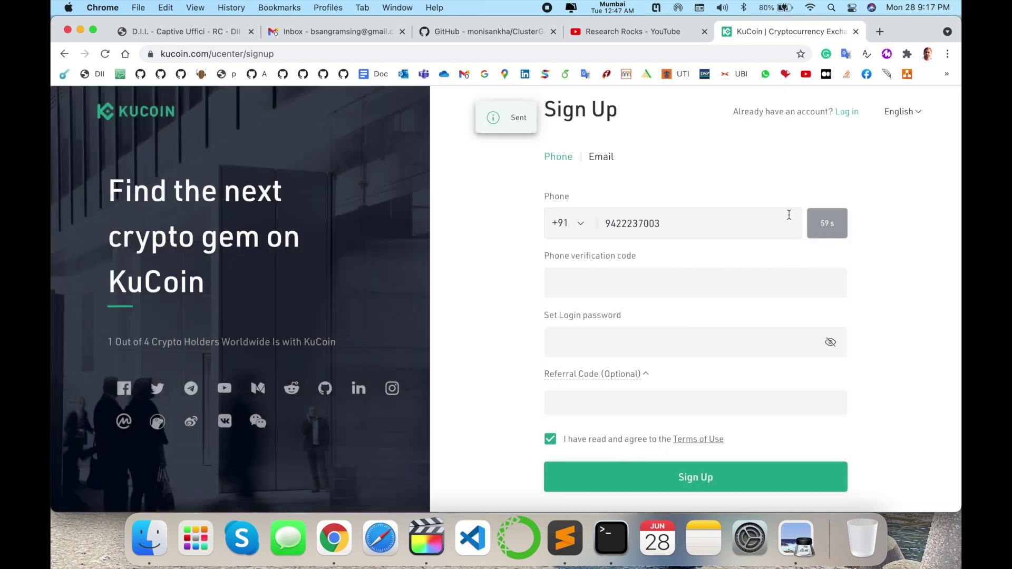
pyautogui.click(581, 287)
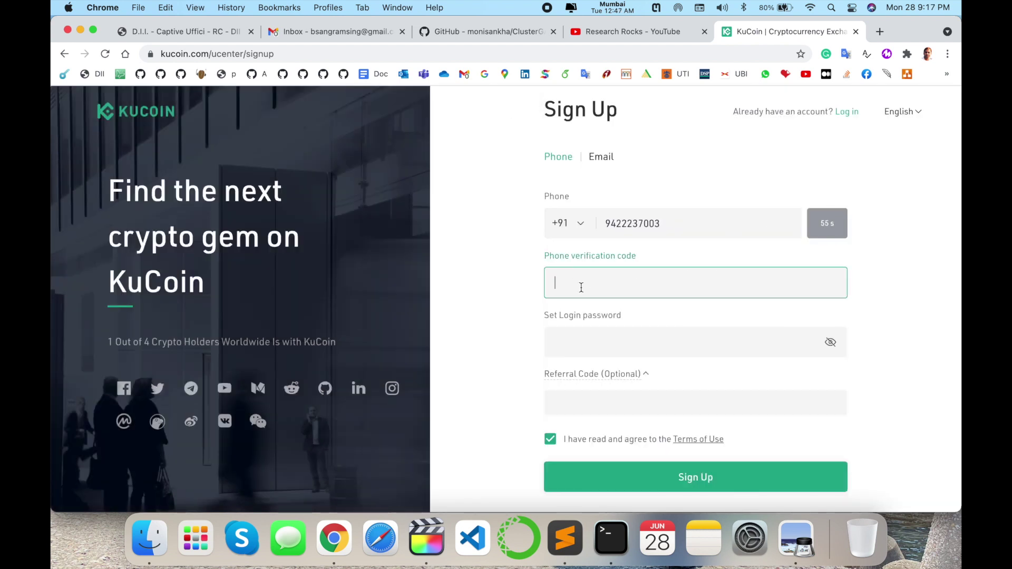
pyautogui.click(609, 346)
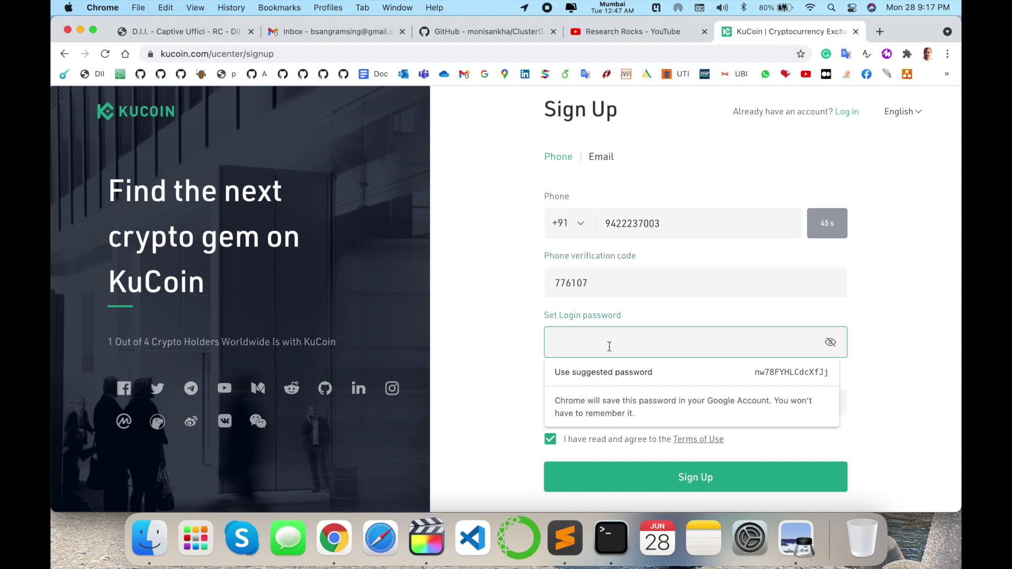
pyautogui.press('Tab')
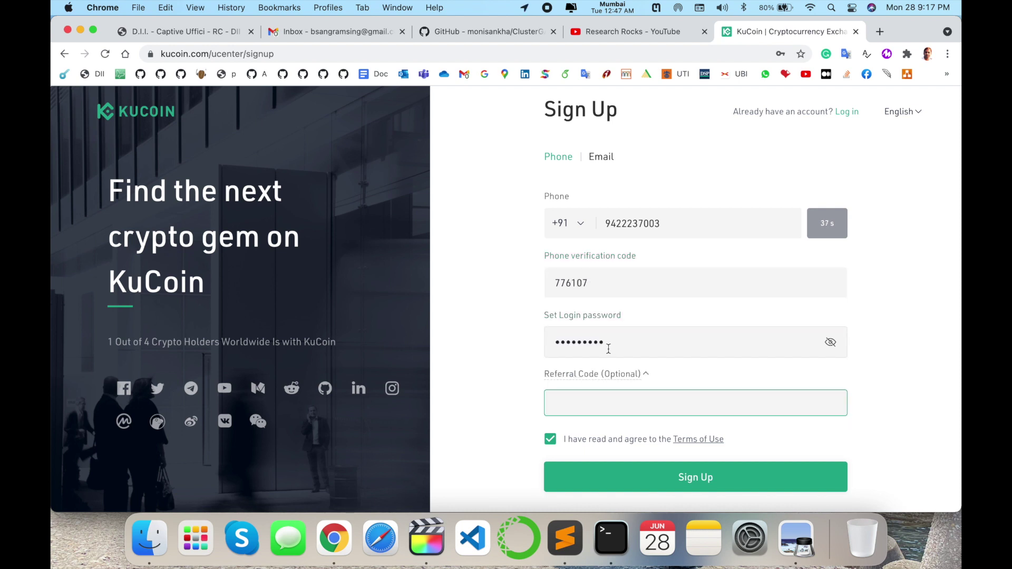
pyautogui.click(705, 477)
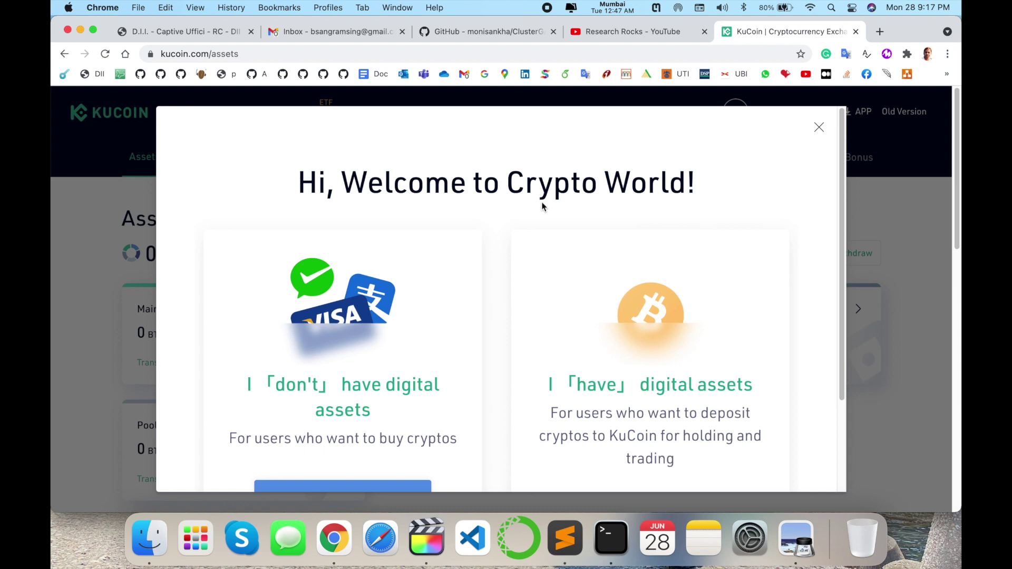
# Step: From the welcome dialog, go to Buy Crypto to reach the credit/debit card purchase form
pyautogui.scroll(-2, 587, 203)
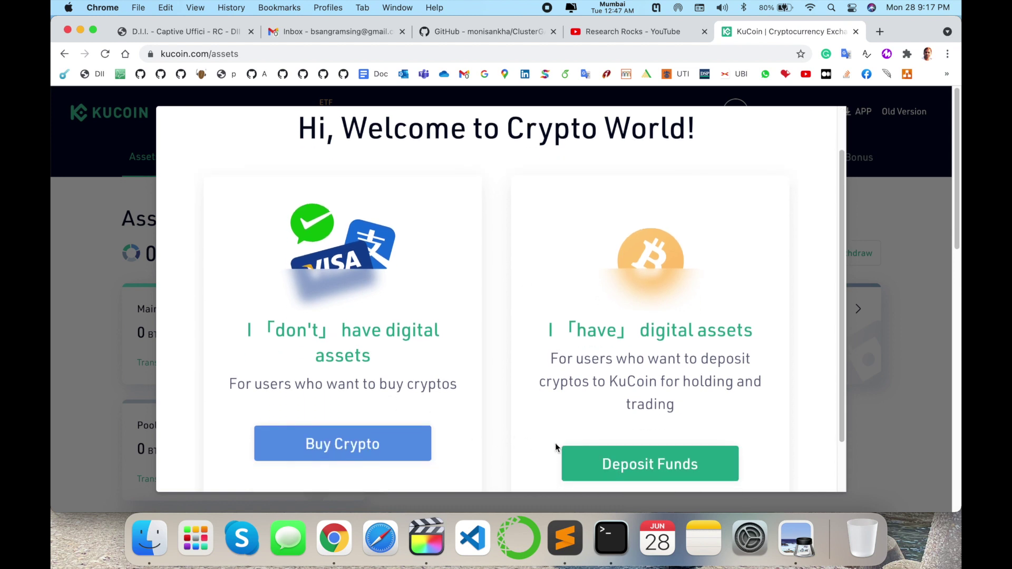
pyautogui.scroll(-2, 327, 416)
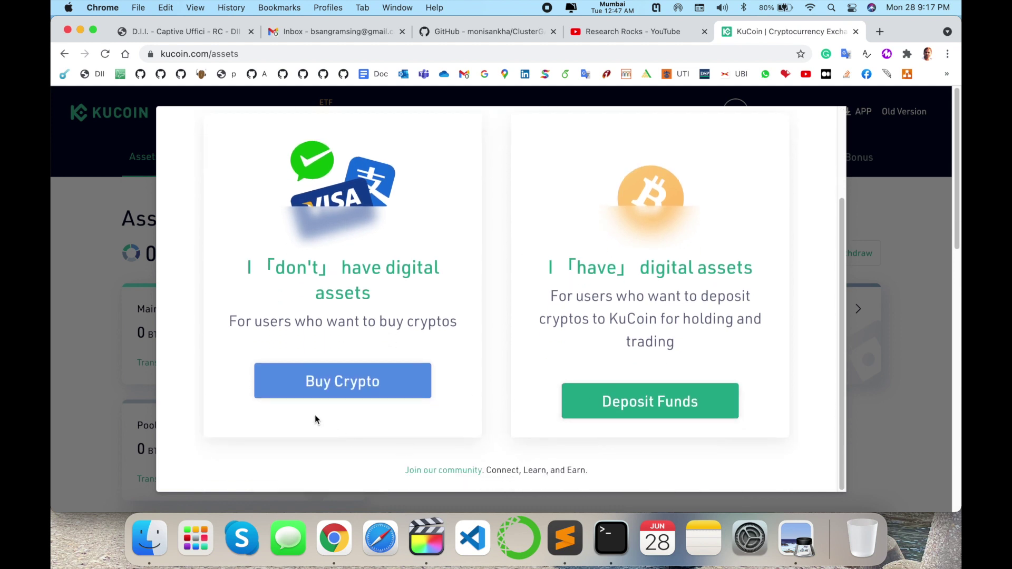
pyautogui.click(345, 394)
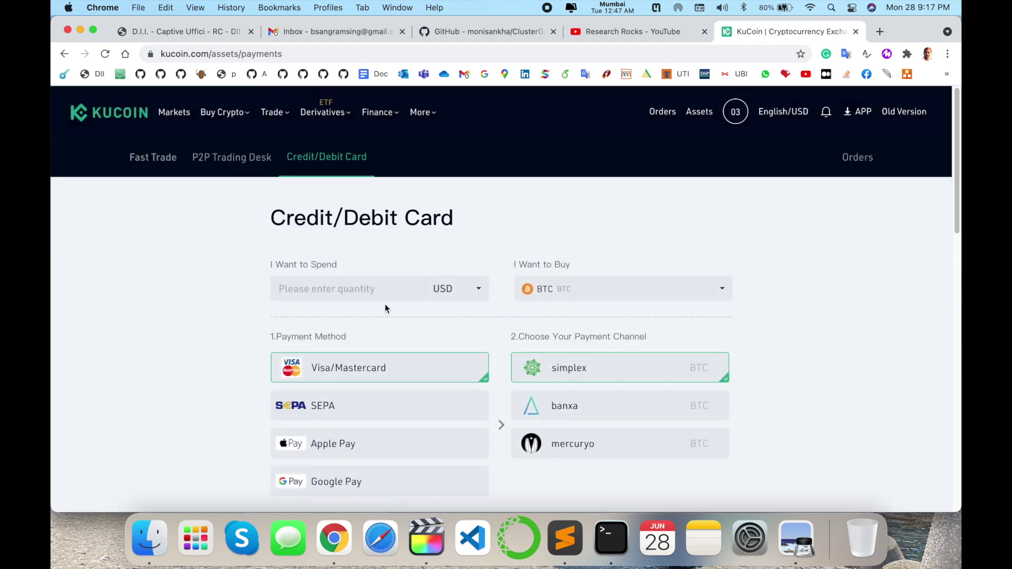
# Step: Change the spend currency from USD to EUR
pyautogui.scroll(-2, 385, 304)
pyautogui.click(368, 252)
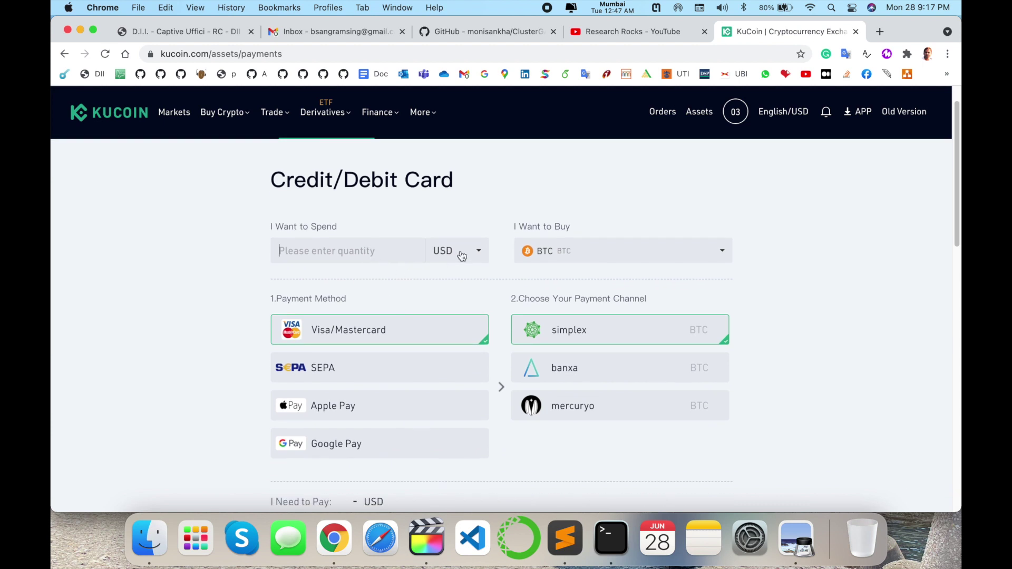
pyautogui.click(476, 254)
pyautogui.scroll(-2, 469, 364)
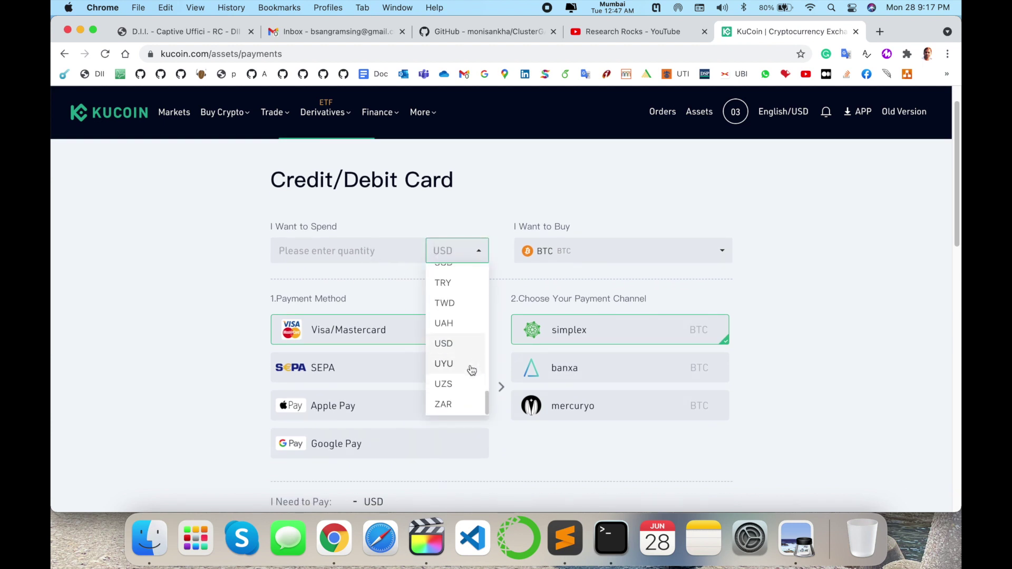
pyautogui.scroll(4, 472, 371)
pyautogui.scroll(4, 471, 371)
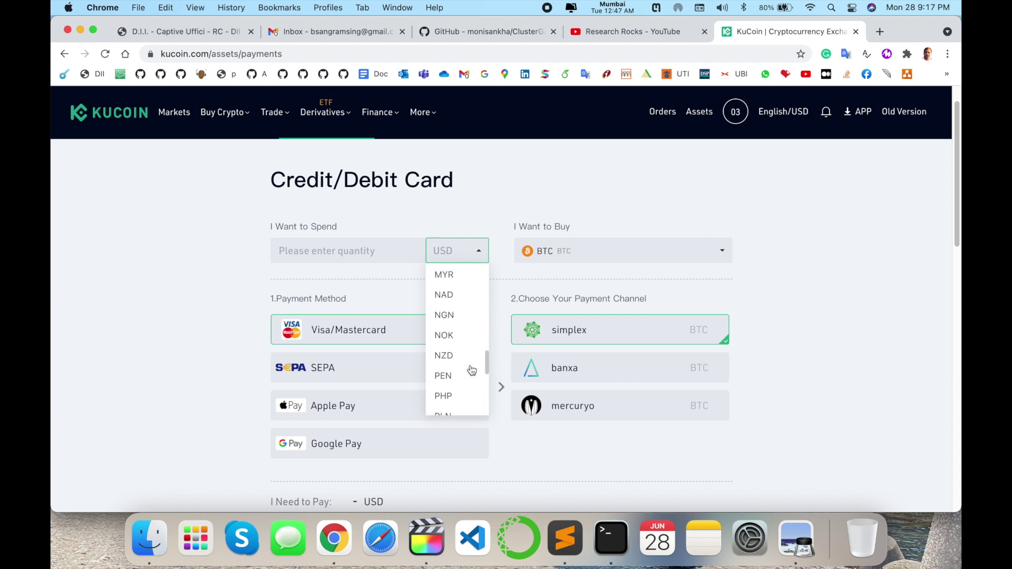
pyautogui.scroll(2, 472, 370)
pyautogui.scroll(2, 452, 320)
pyautogui.scroll(-2, 452, 325)
pyautogui.scroll(2, 452, 325)
pyautogui.click(451, 312)
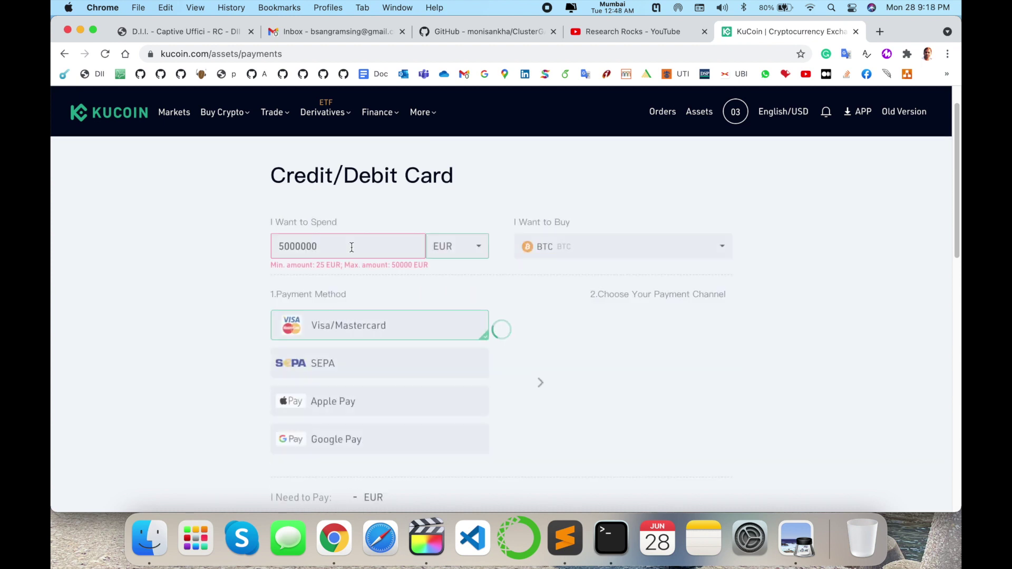
# Step: Set the spend amount to 50000 EUR, giving 1.68685402 BTC via Banxa
pyautogui.click(351, 247)
pyautogui.press('BackSpace')
pyautogui.press('BackSpace')
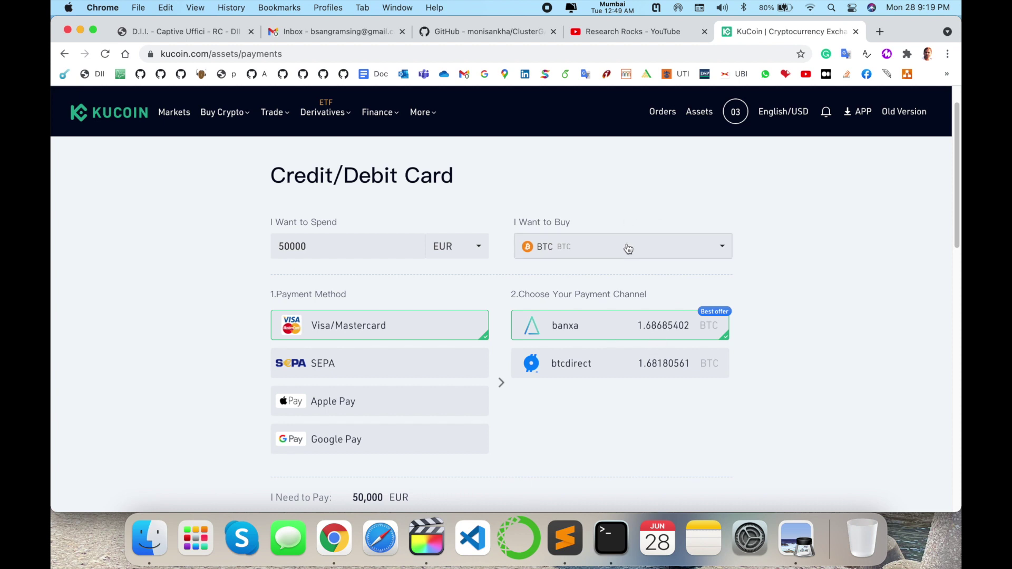
pyautogui.scroll(-5, 348, 282)
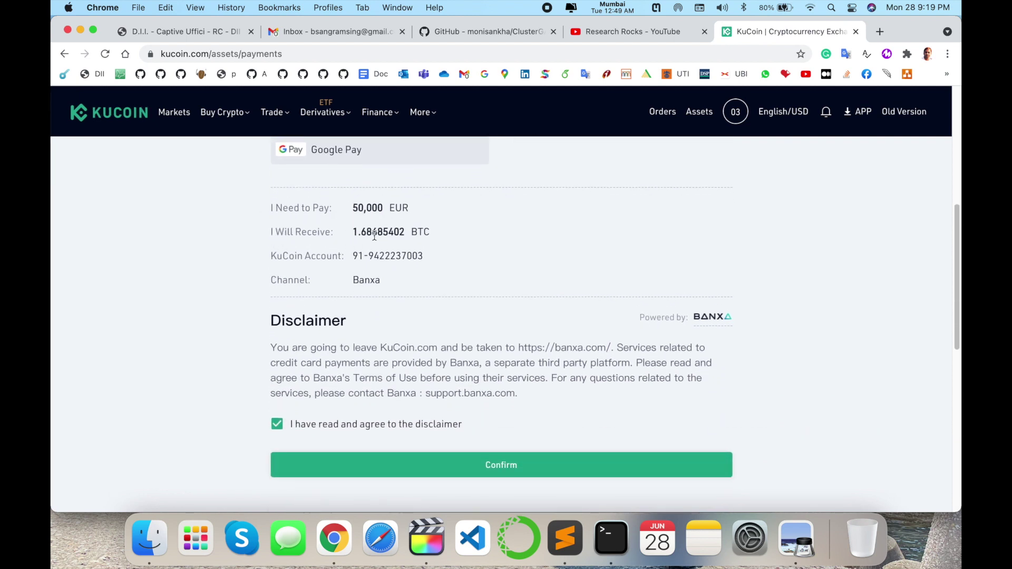
pyautogui.doubleClick(393, 256)
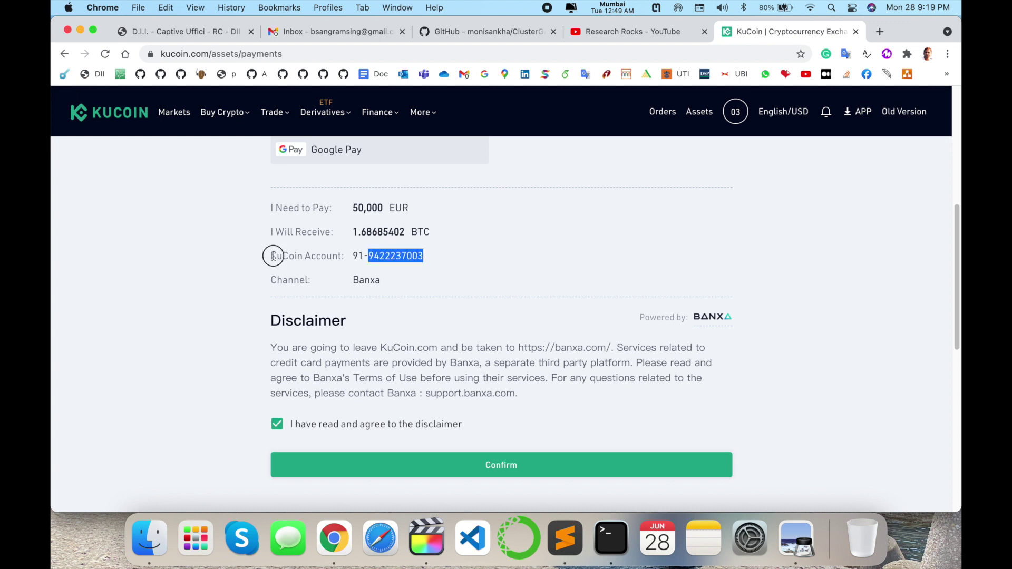
pyautogui.moveTo(271, 255); pyautogui.dragTo(450, 256)
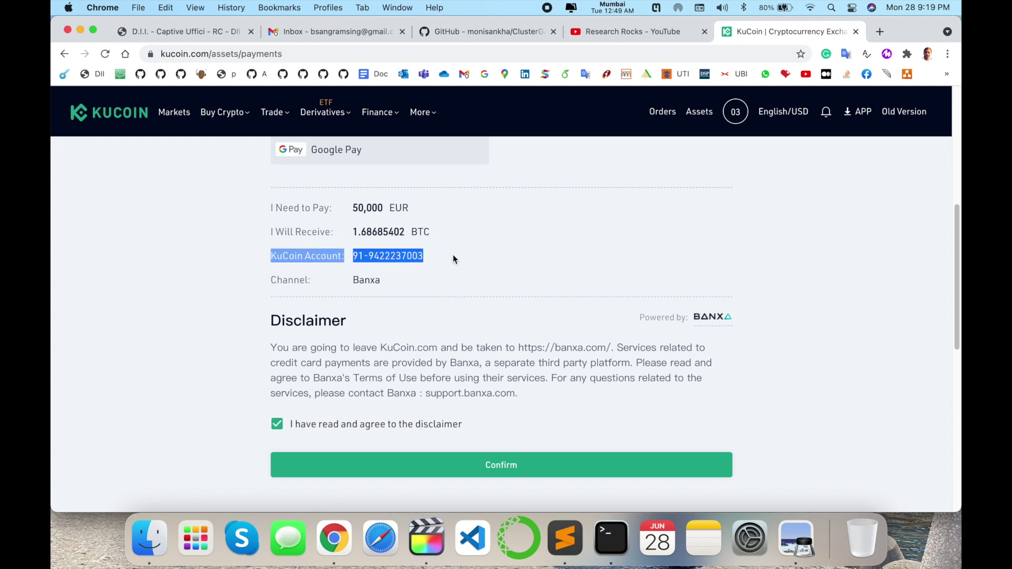
pyautogui.click(279, 279)
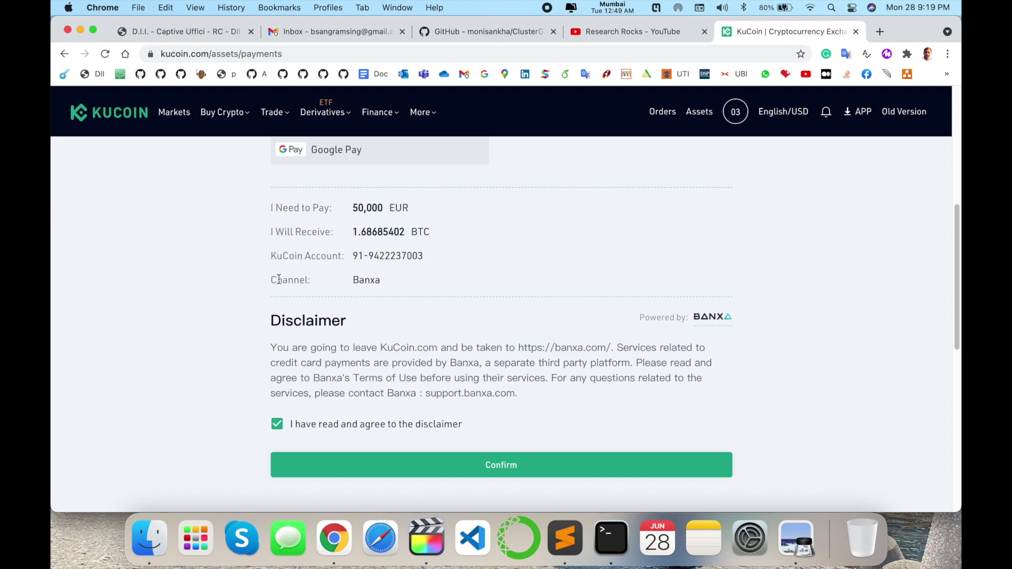
pyautogui.scroll(-3, 368, 280)
pyautogui.click(485, 376)
pyautogui.scroll(5, 485, 376)
pyautogui.scroll(-3, 485, 376)
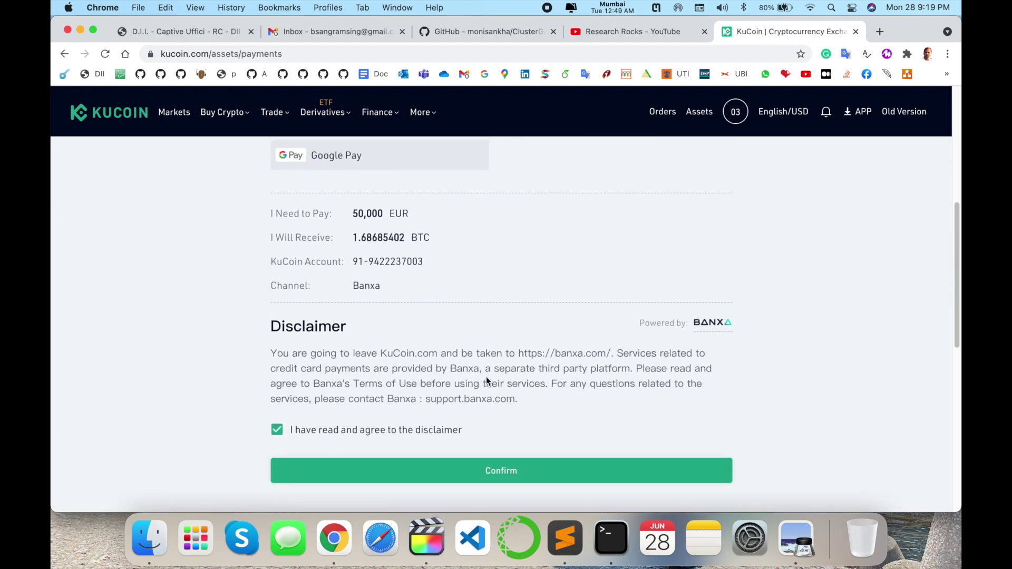
pyautogui.scroll(4, 486, 377)
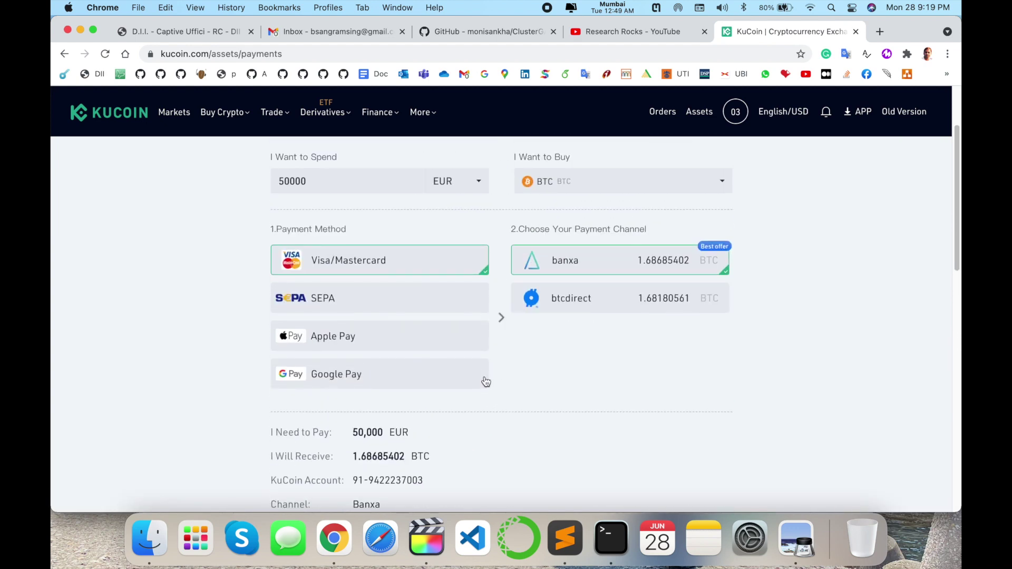
pyautogui.click(383, 266)
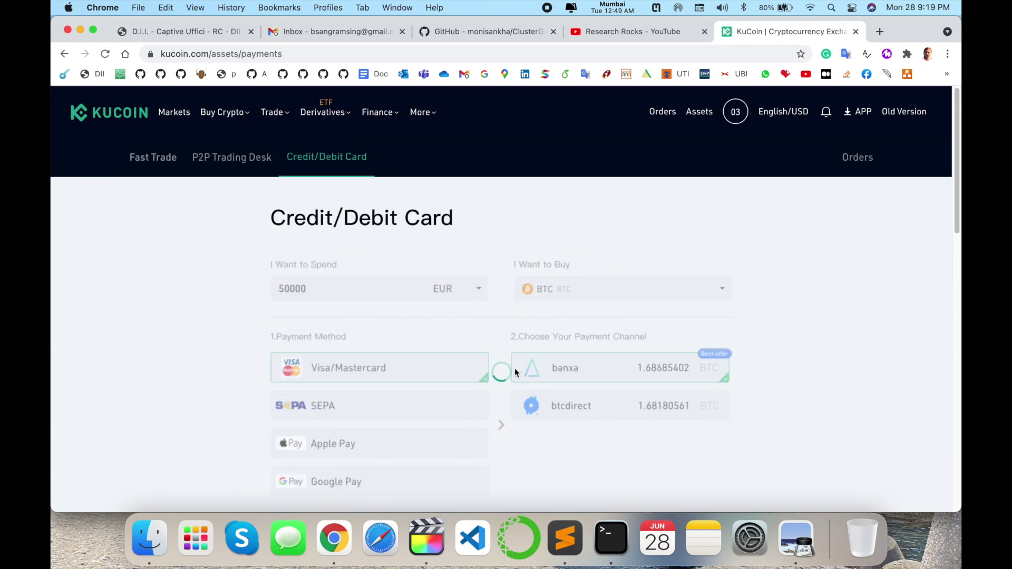
pyautogui.click(240, 174)
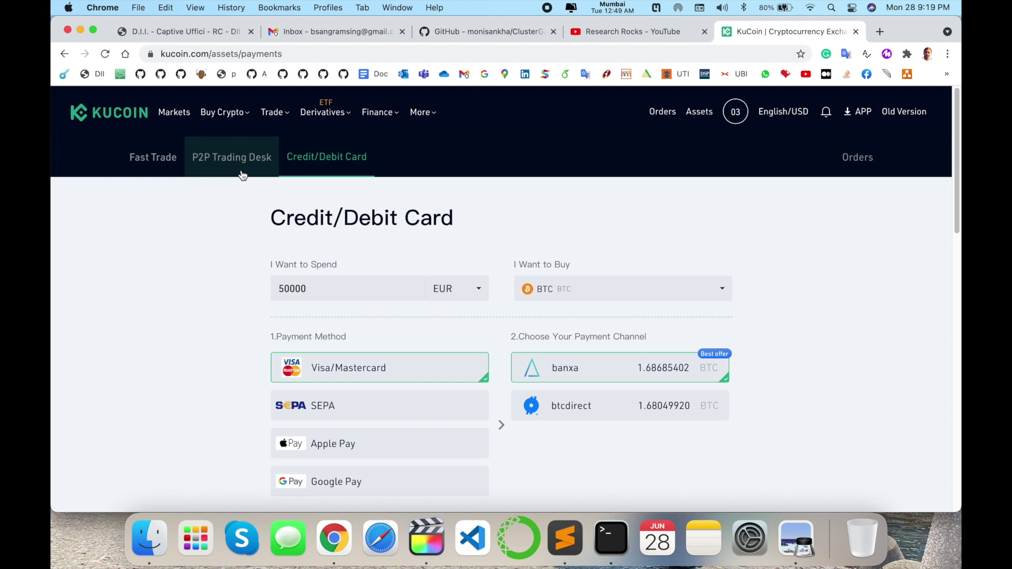
pyautogui.scroll(-9, 348, 354)
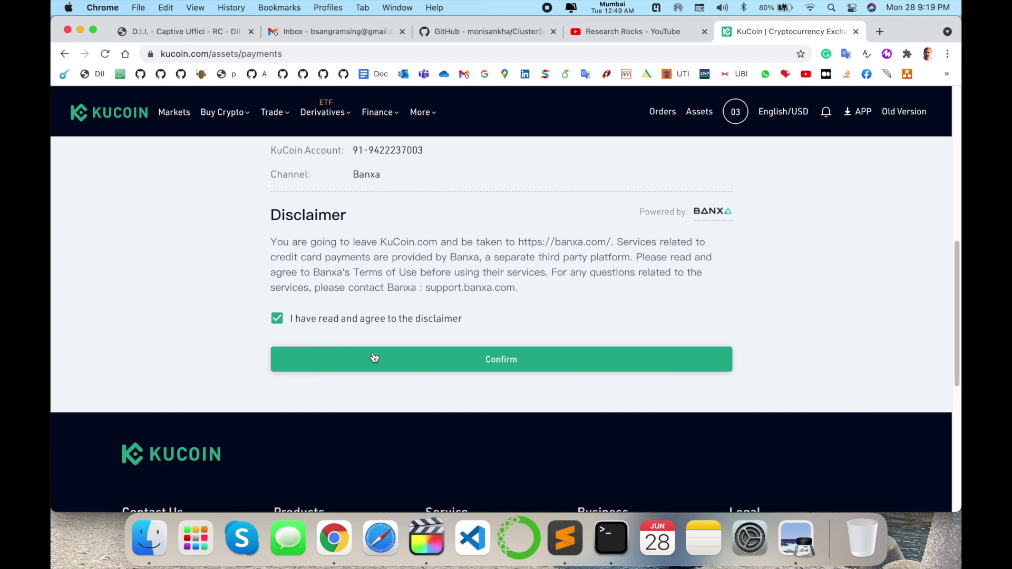
pyautogui.click(170, 115)
# Step: Scroll down through the BTC trading pairs table on the Markets Spot page
pyautogui.scroll(-3, 279, 194)
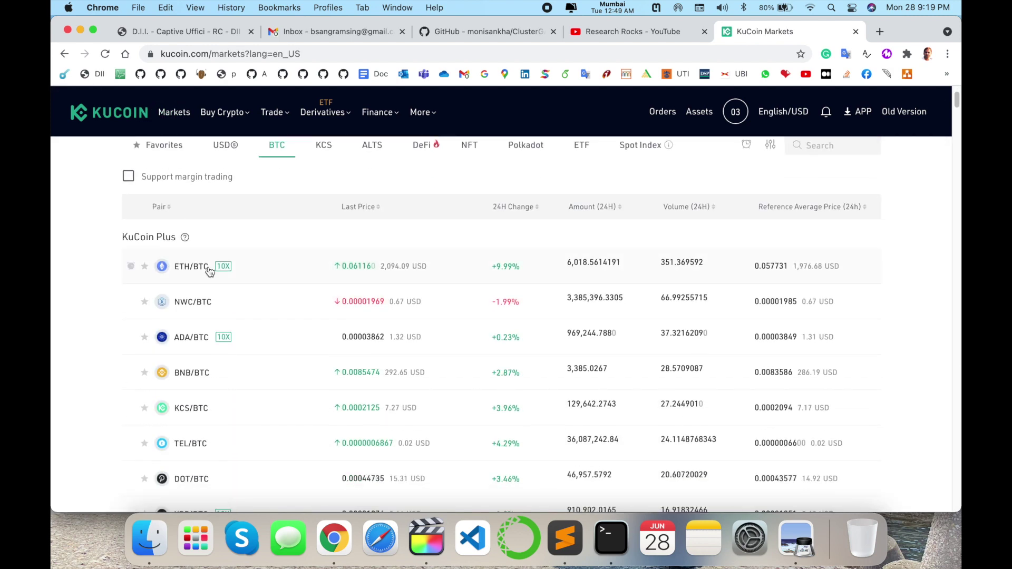
pyautogui.scroll(-10, 251, 290)
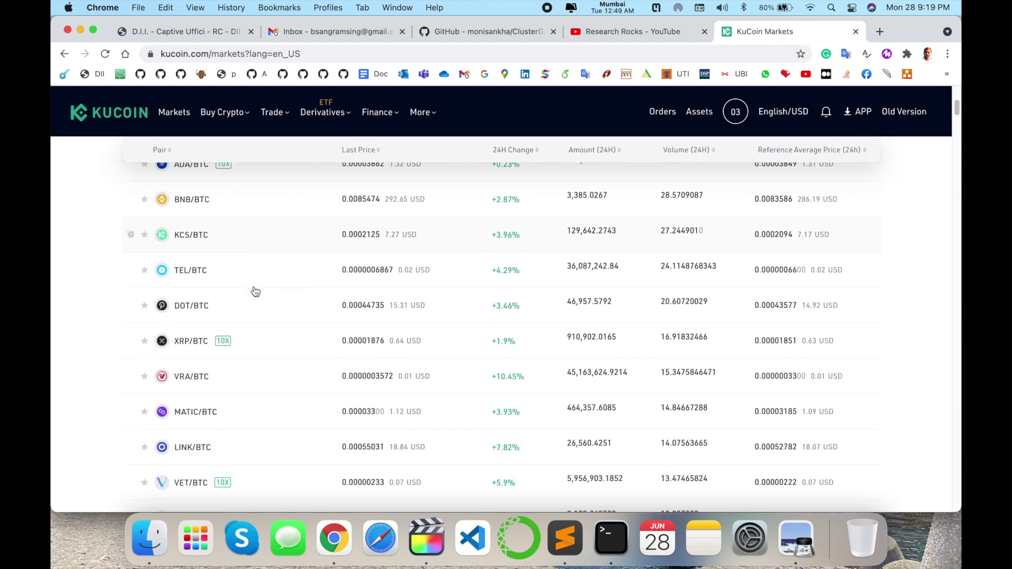
pyautogui.scroll(-6, 256, 292)
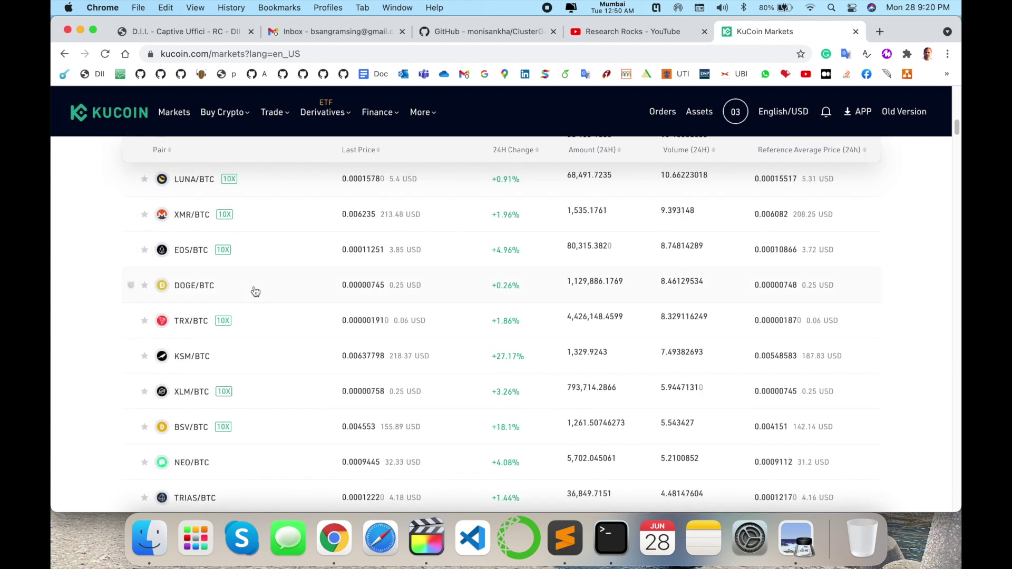
pyautogui.scroll(-6, 256, 291)
pyautogui.scroll(-2, 256, 292)
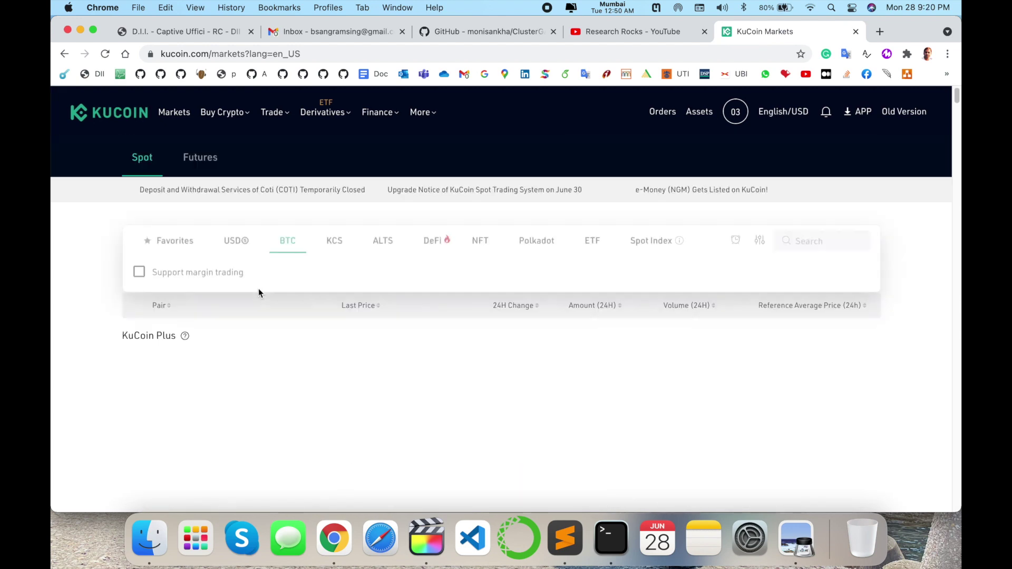